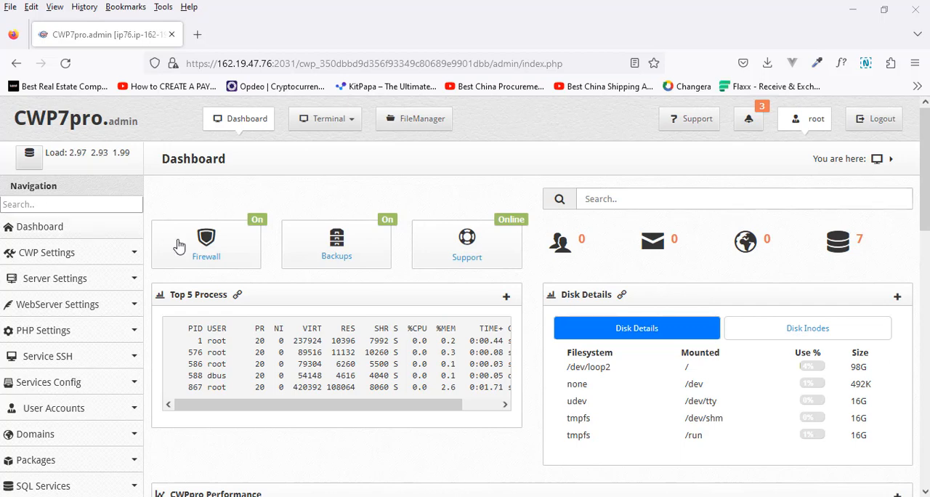
pyautogui.click(209, 253)
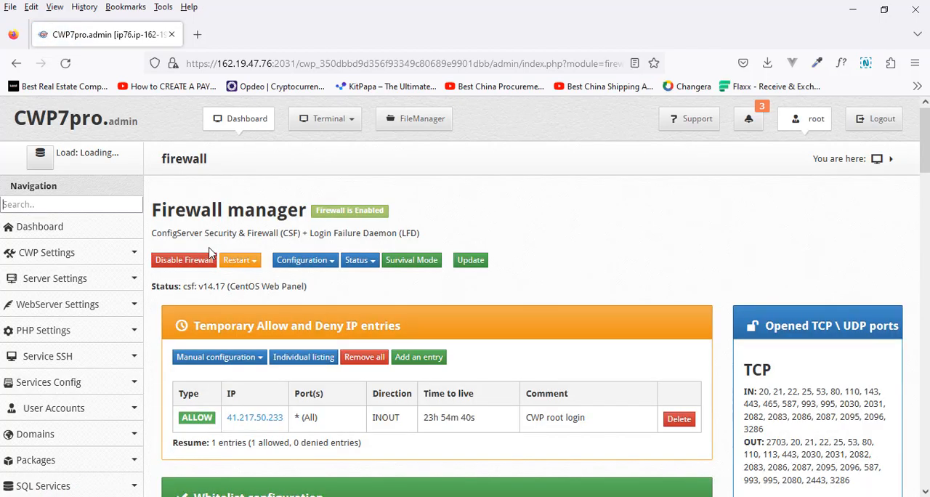
pyautogui.click(328, 262)
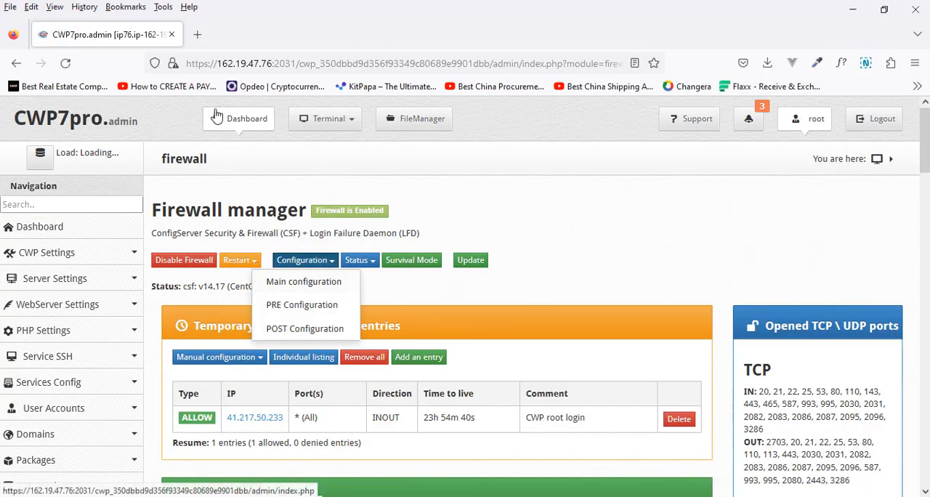
pyautogui.click(239, 130)
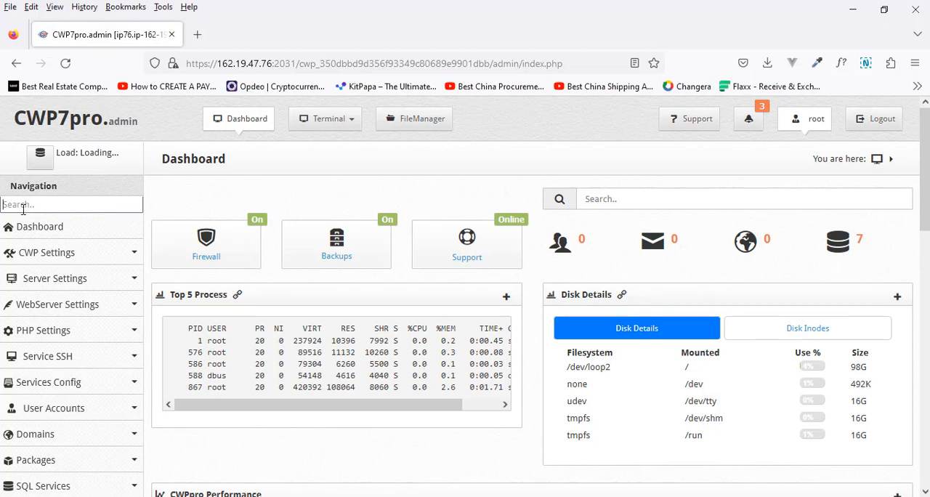
# Search the navigation for "firewa" and open the Firewall Manager.
pyautogui.write('firewa')
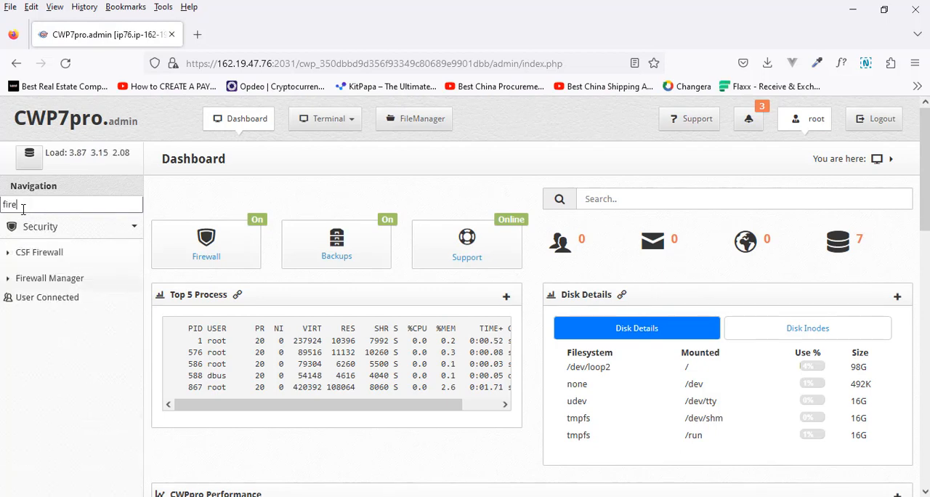
pyautogui.click(70, 288)
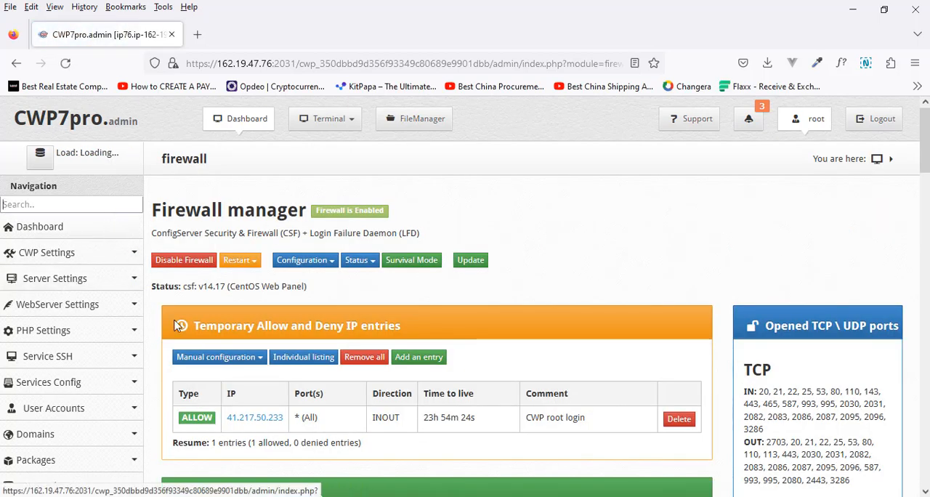
# Examine the temporary, whitelist and blacklist entries in the Firewall Manager, including the comments on the blocked IPs' failed logins.
pyautogui.scroll(-5, 432, 233)
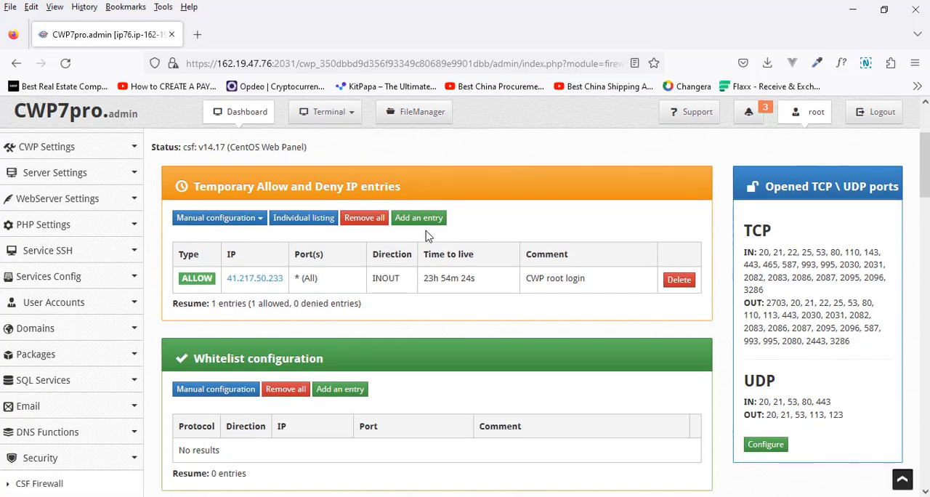
pyautogui.scroll(-4, 427, 237)
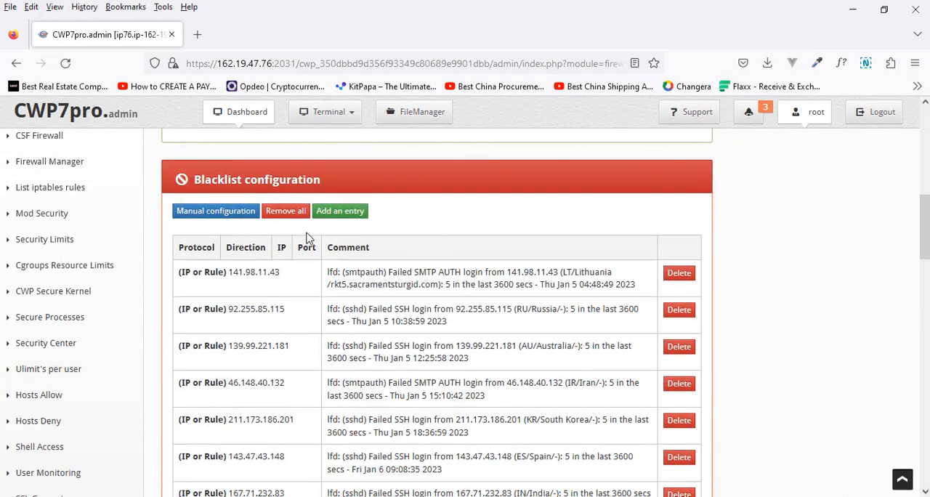
pyautogui.scroll(10, 398, 221)
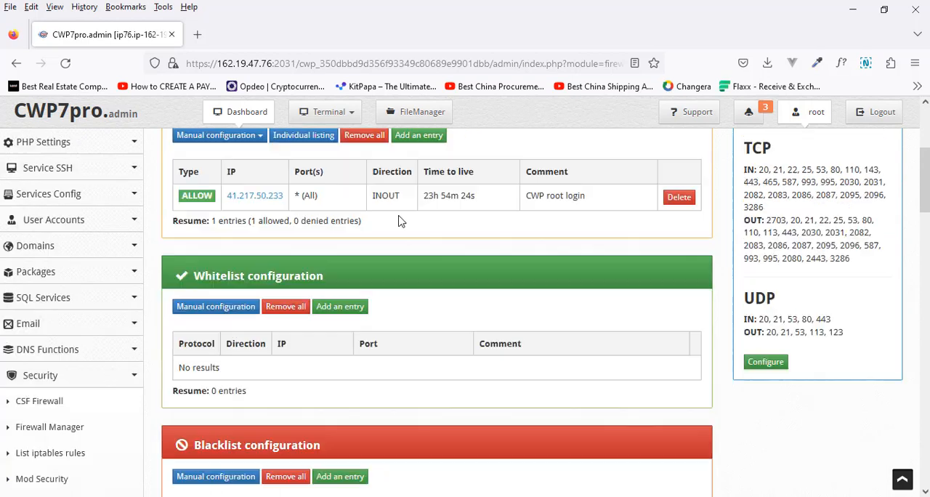
pyautogui.scroll(-5, 400, 218)
pyautogui.scroll(1, 401, 216)
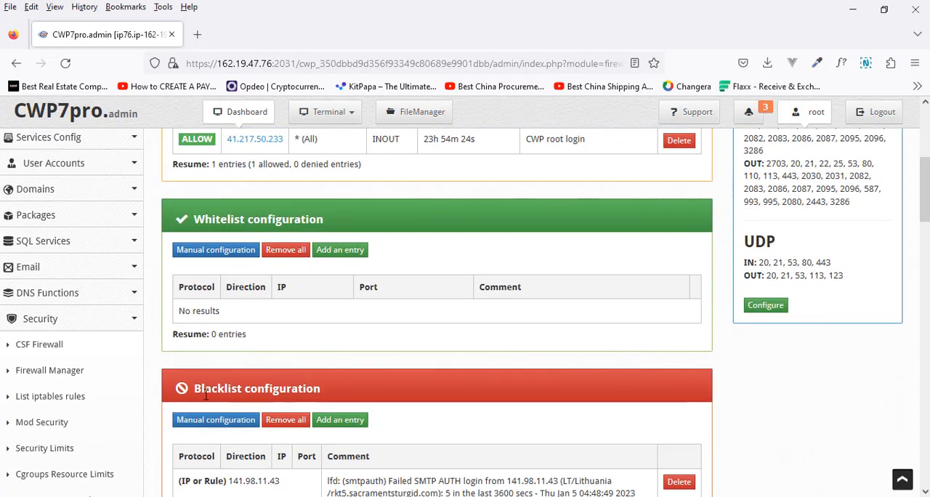
pyautogui.scroll(-3, 418, 385)
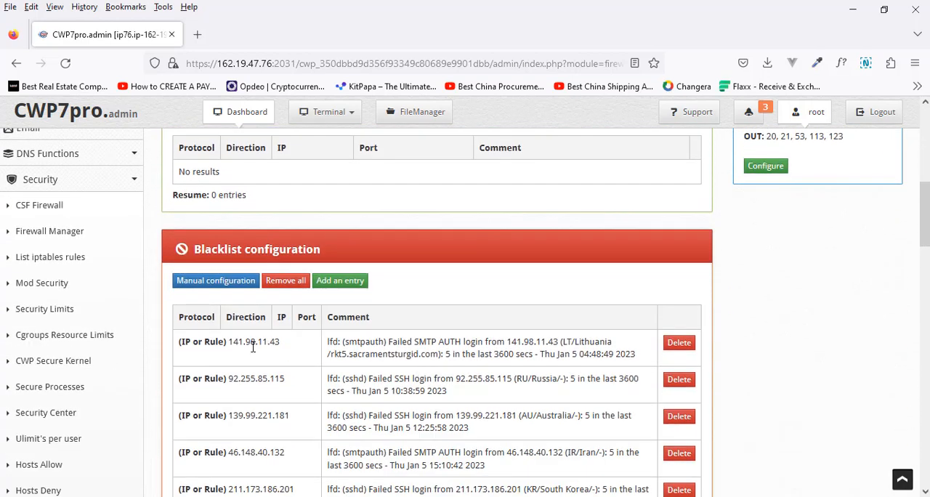
pyautogui.scroll(-2, 278, 319)
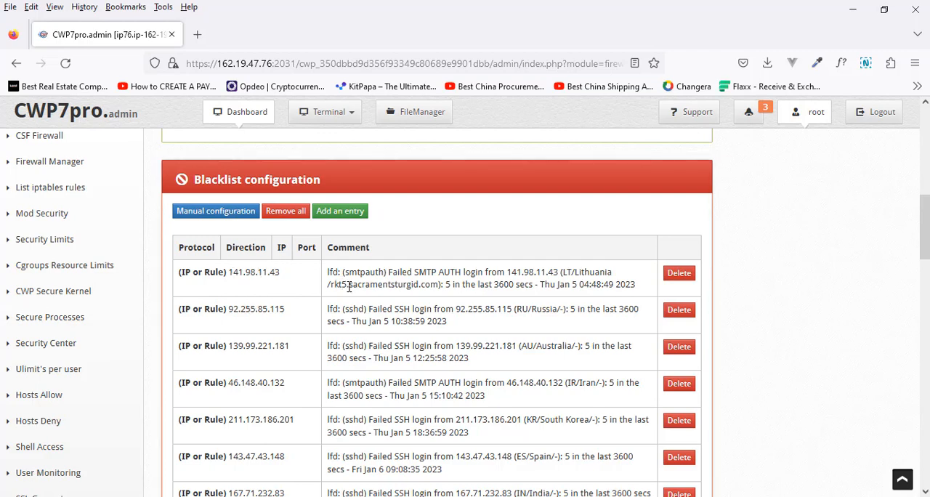
pyautogui.scroll(-10, 363, 284)
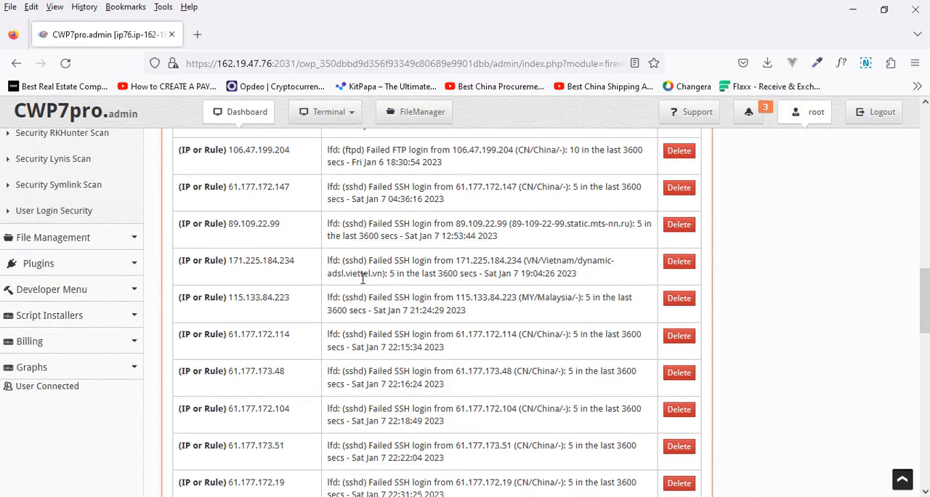
pyautogui.scroll(-5, 363, 285)
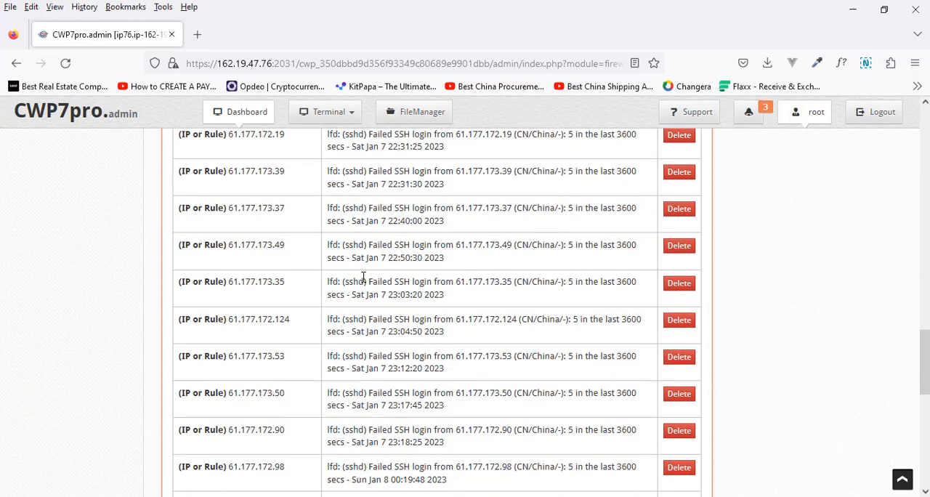
pyautogui.scroll(3, 363, 285)
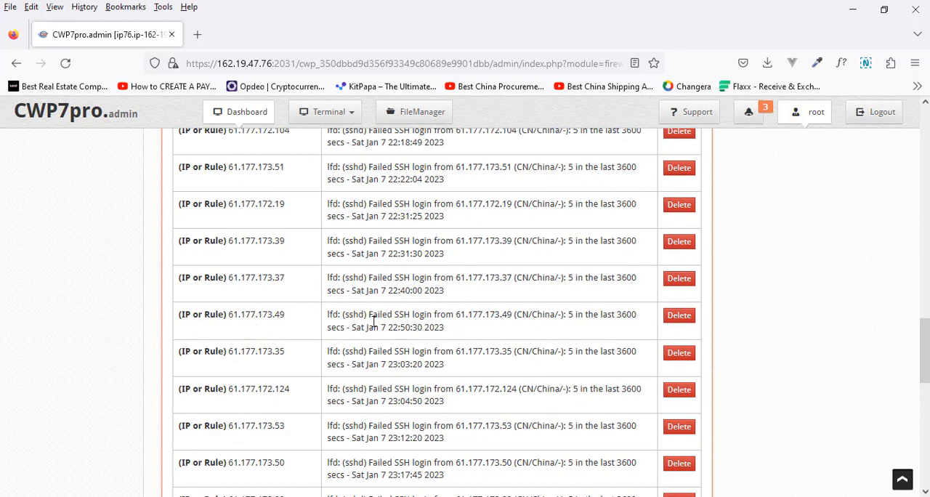
pyautogui.moveTo(370, 317); pyautogui.dragTo(512, 320)
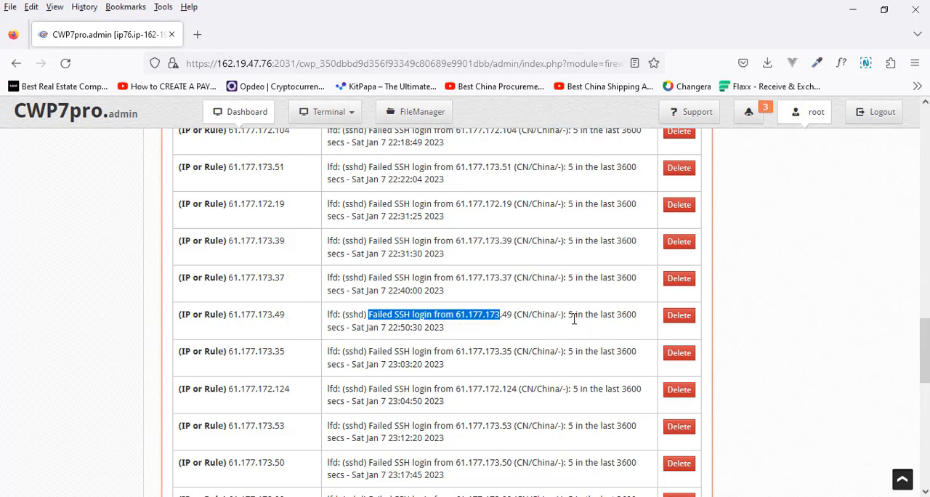
pyautogui.moveTo(575, 315); pyautogui.dragTo(422, 328)
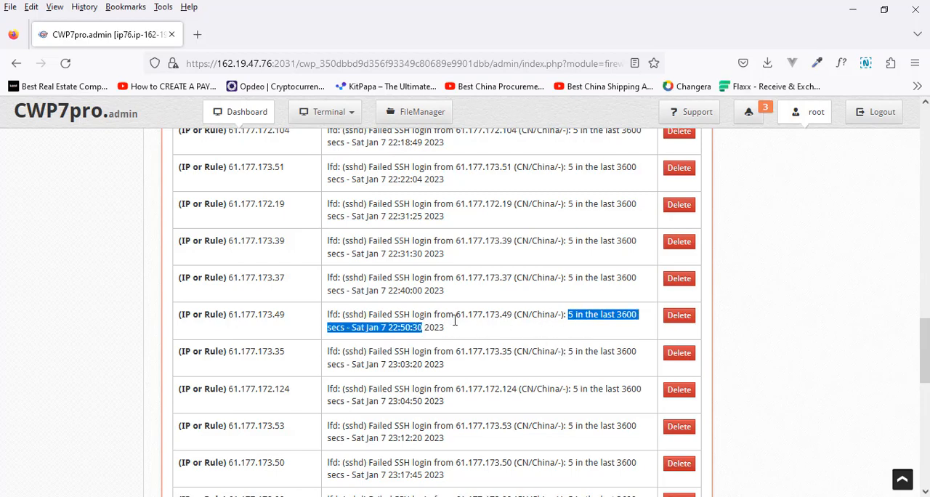
pyautogui.scroll(-8, 439, 347)
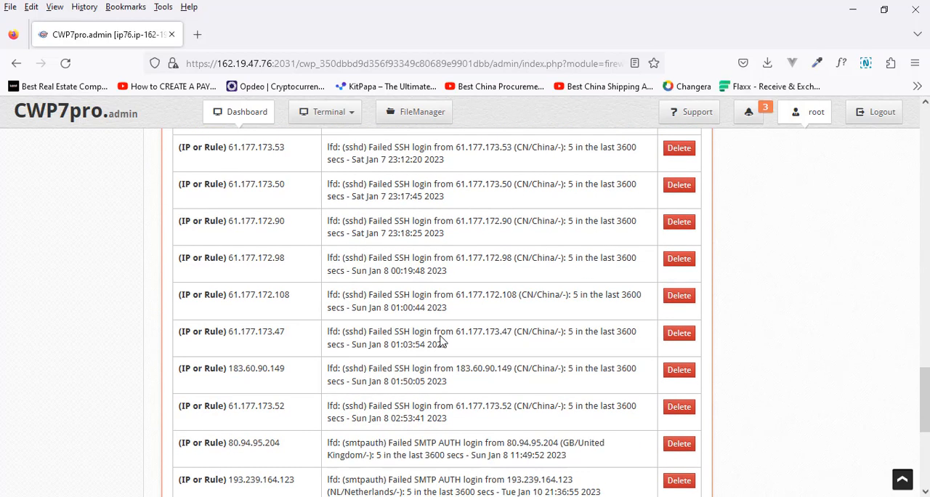
pyautogui.scroll(20, 443, 339)
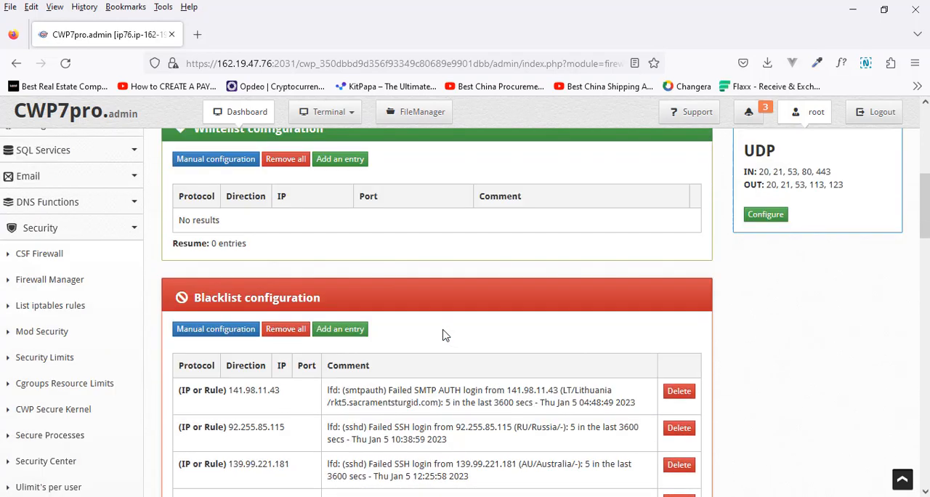
pyautogui.scroll(5, 445, 335)
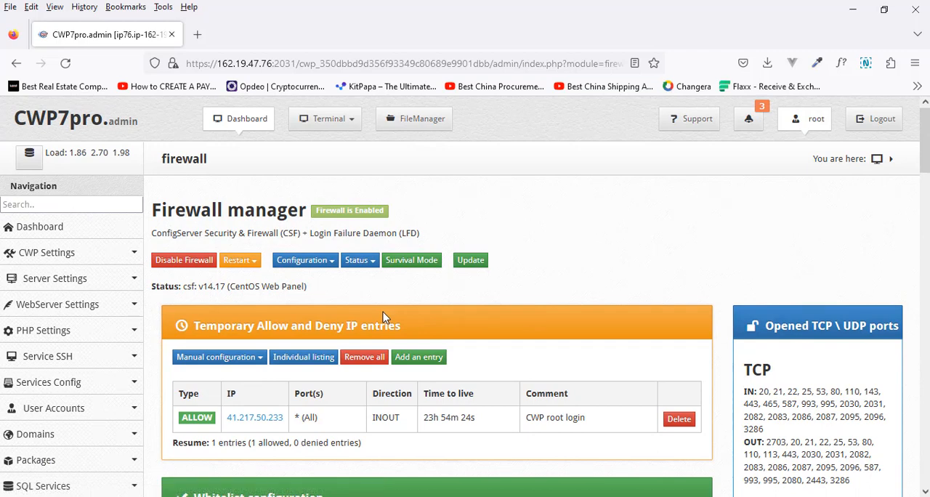
# Open the firewall's main configuration file and find the text LF_PERMBLOCK_ALER in it.
pyautogui.click(300, 261)
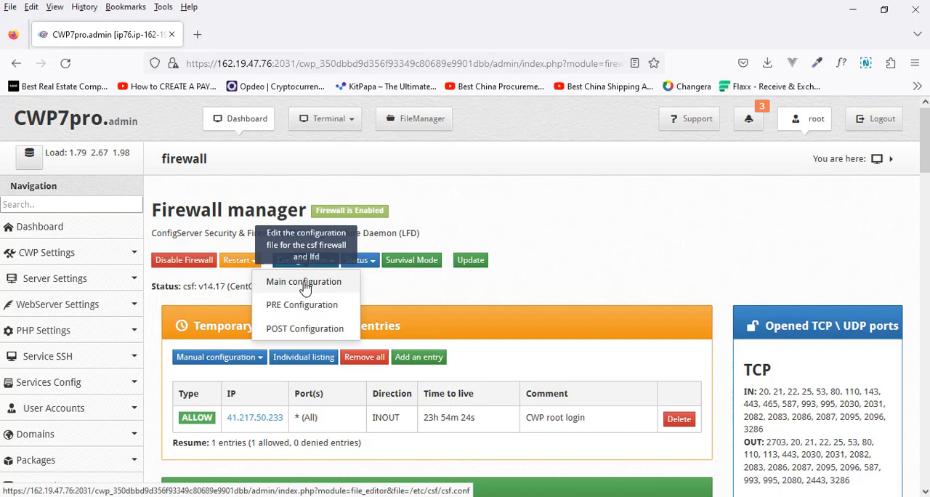
pyautogui.click(304, 282)
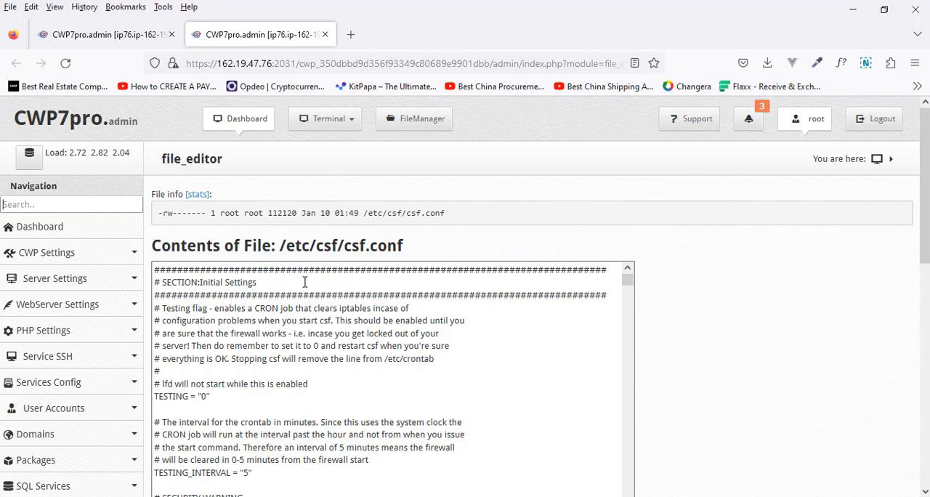
pyautogui.hotkey('ctrl', 'f')
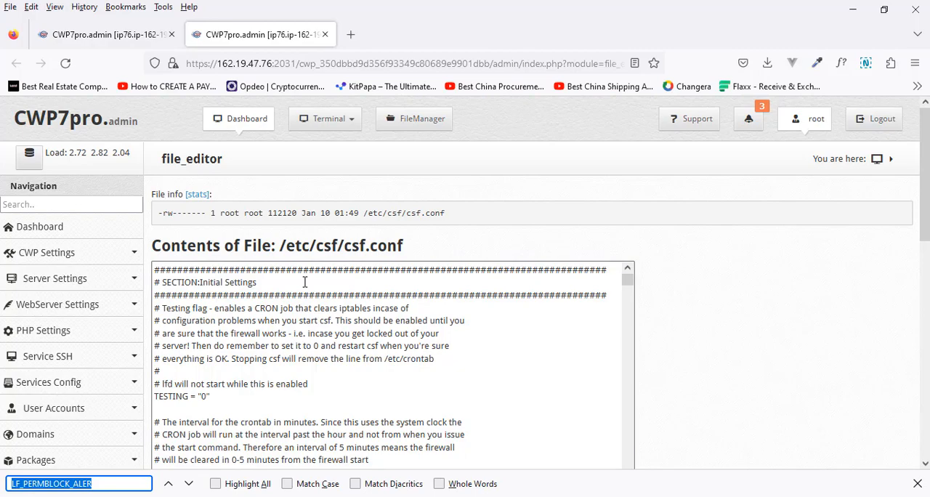
pyautogui.press('BackSpace')
pyautogui.write('L')
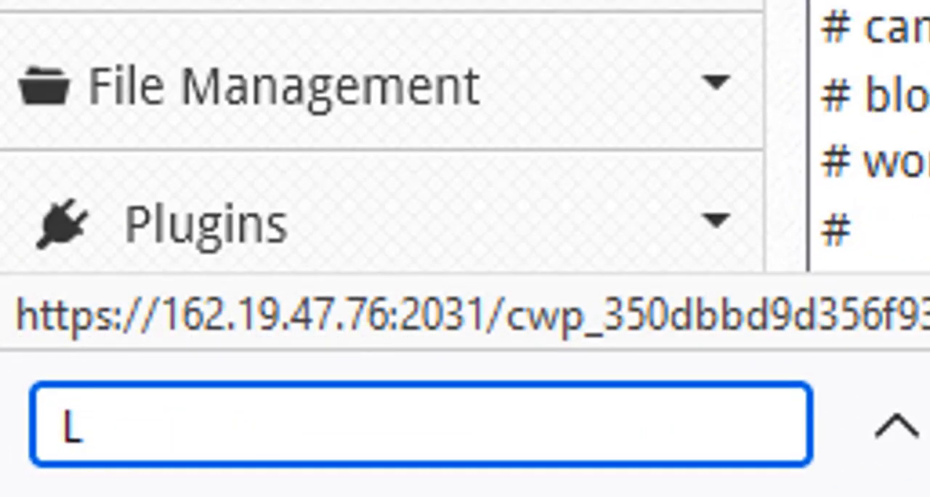
pyautogui.write('F_')
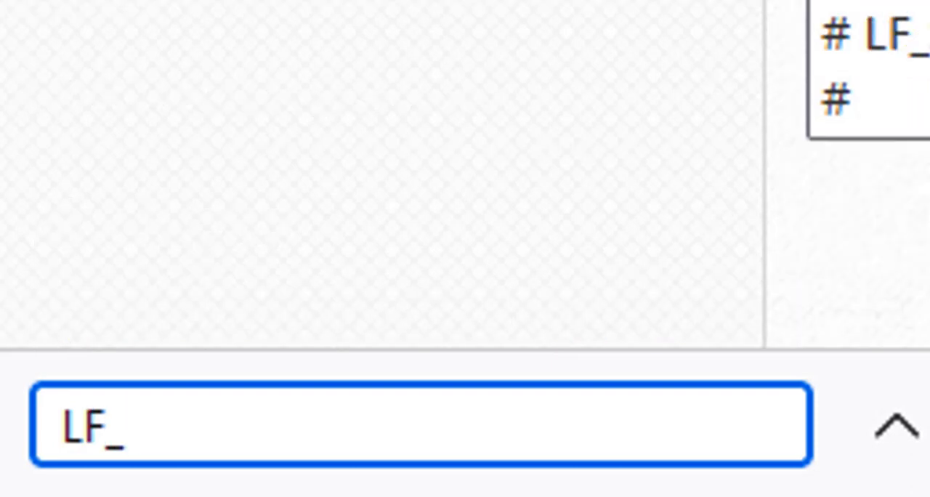
pyautogui.write('Per')
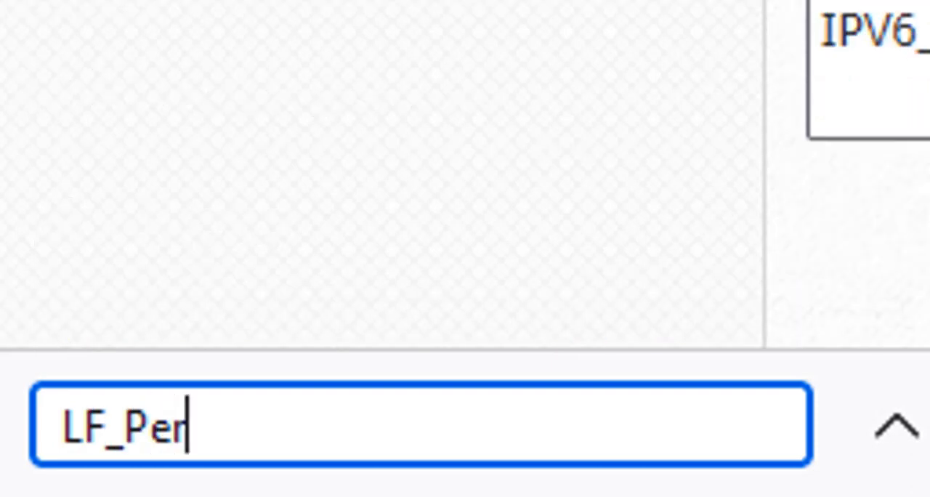
pyautogui.press('BackSpace')
pyautogui.press('BackSpace')
pyautogui.write('ERM')
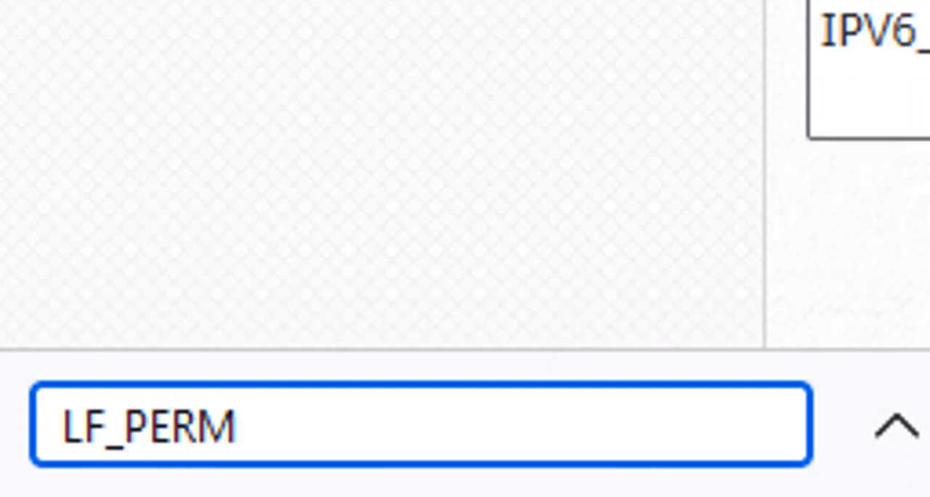
pyautogui.write('bL')
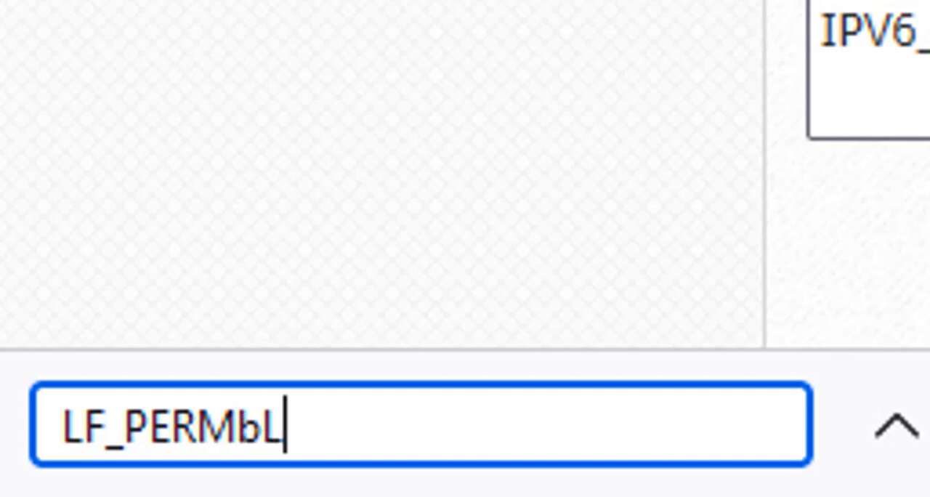
pyautogui.press('BackSpace')
pyautogui.press('BackSpace')
pyautogui.write('V')
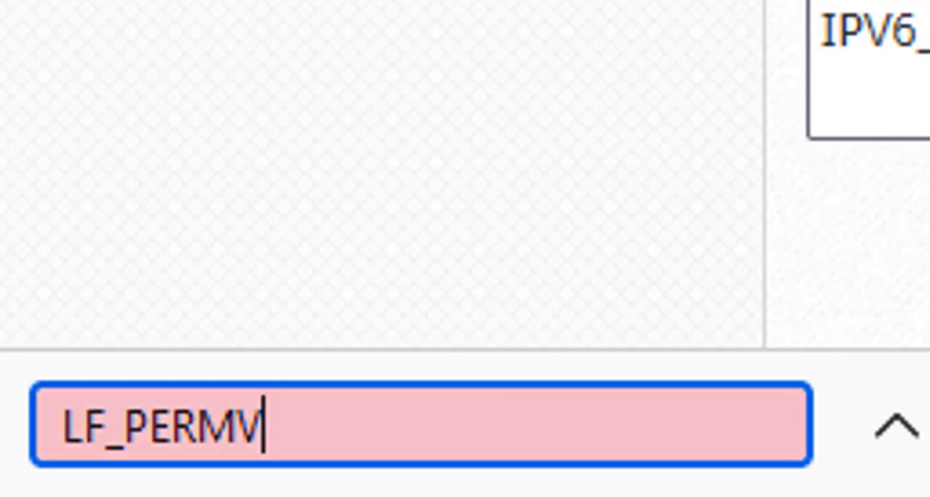
pyautogui.press('BackSpace')
pyautogui.write('BLOC')
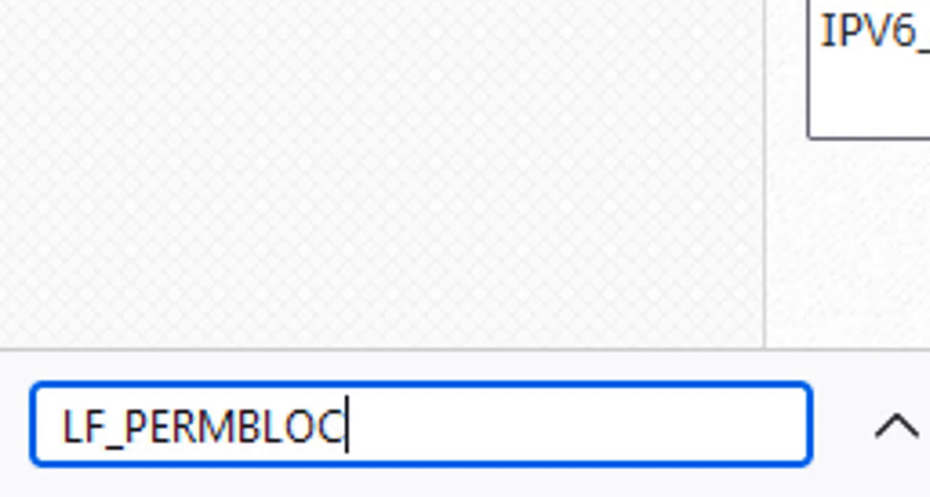
pyautogui.write('K_')
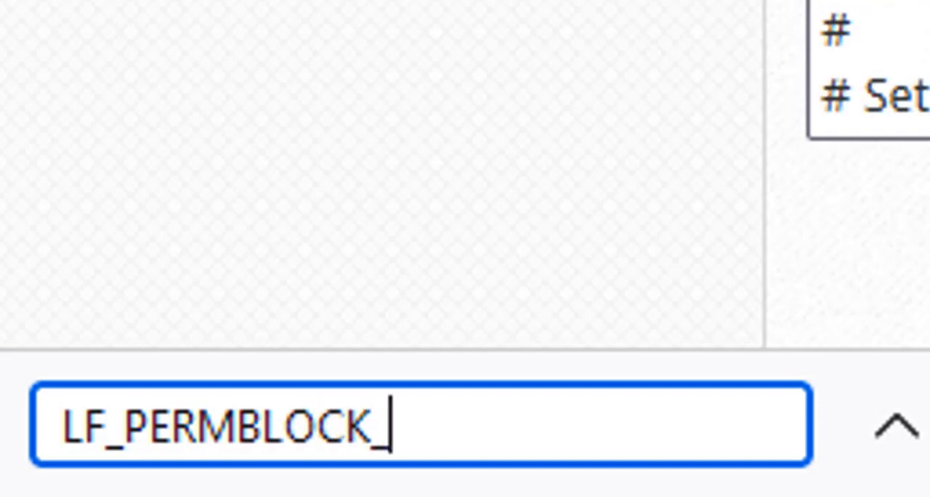
pyautogui.write('ALER')
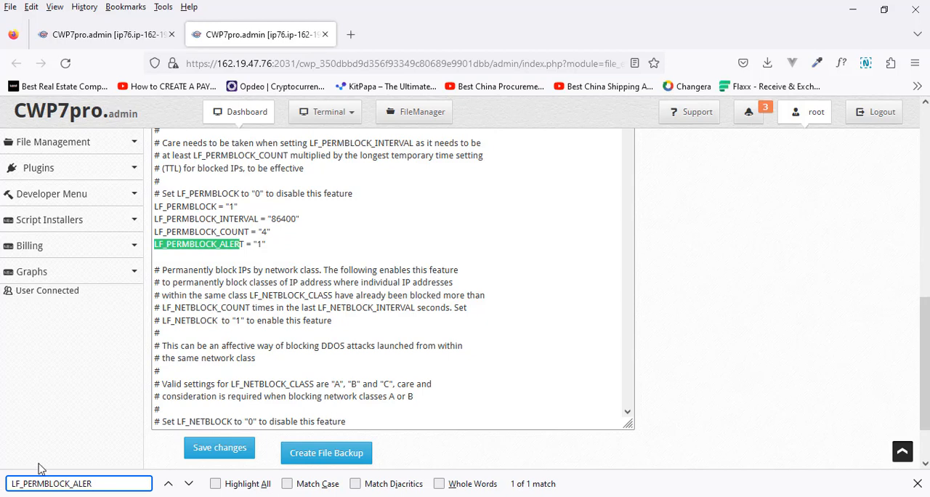
# Set LF_PERMBLOCK_ALERT to "0" in the csf.conf file.
pyautogui.click(324, 247)
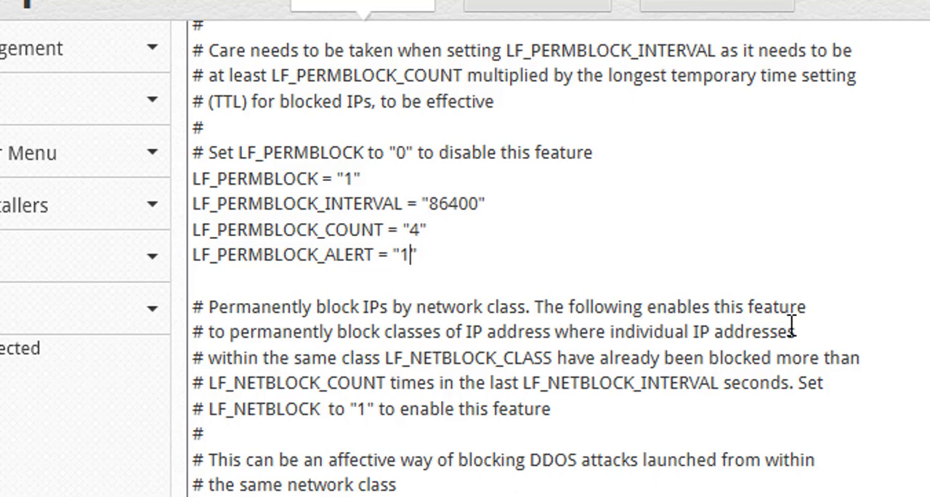
pyautogui.press('BackSpace')
pyautogui.write('0')
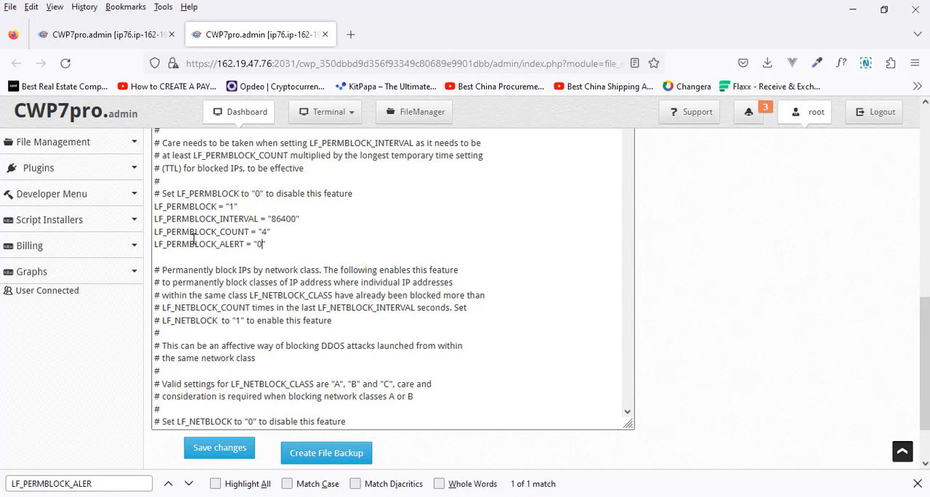
# Set LF_PERMBLOCK_COUNT to "3" and save the changes to csf.conf.
pyautogui.click(266, 232)
pyautogui.press('BackSpace')
pyautogui.write('3')
pyautogui.press('BackSpace')
pyautogui.write('4')
pyautogui.press('BackSpace')
pyautogui.write('3')
pyautogui.click(215, 453)
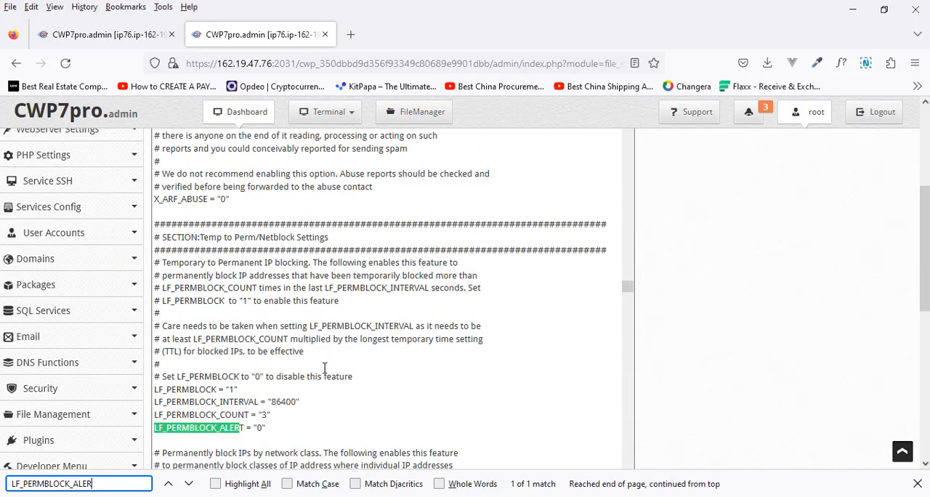
# Save the changes to csf.conf and restart the firewall from the Firewall Manager in the other browser tab.
pyautogui.scroll(-4, 654, 301)
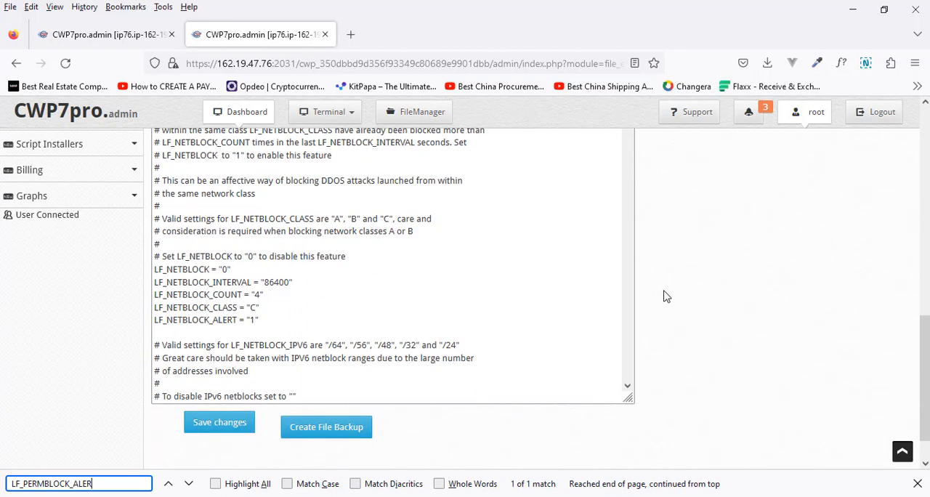
pyautogui.click(226, 431)
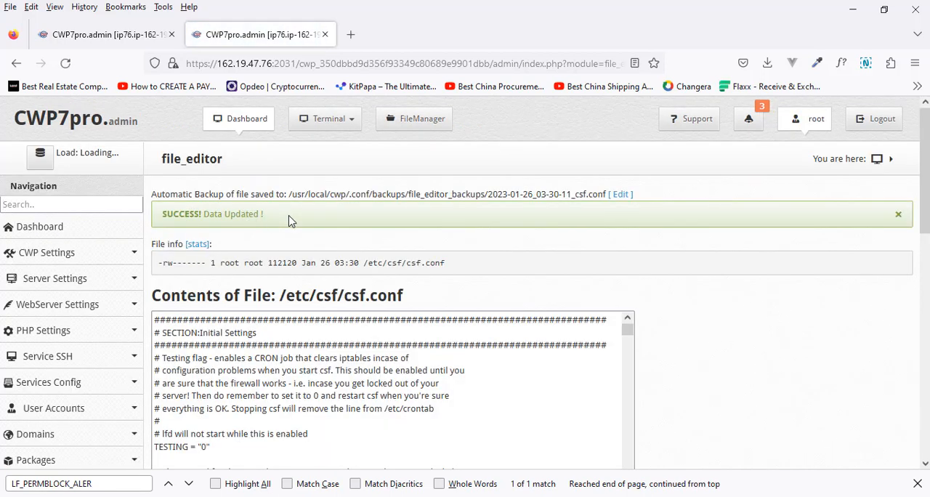
pyautogui.click(138, 37)
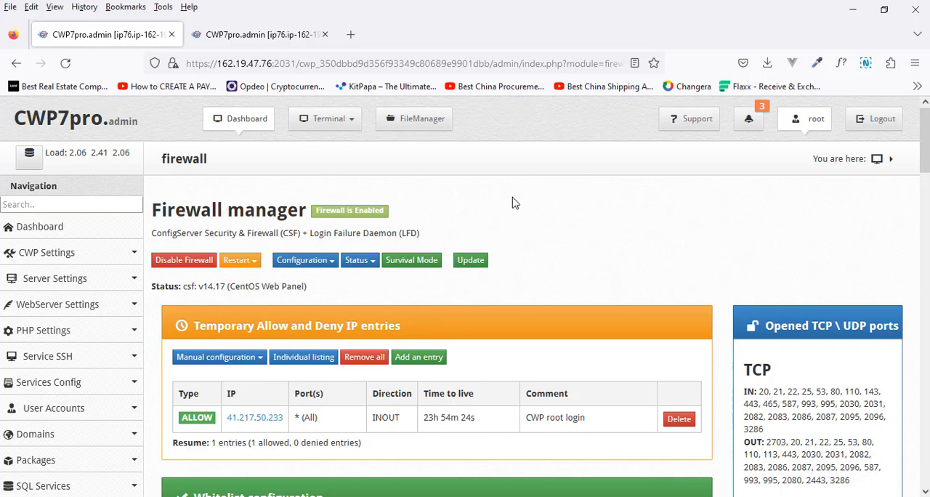
pyautogui.click(245, 263)
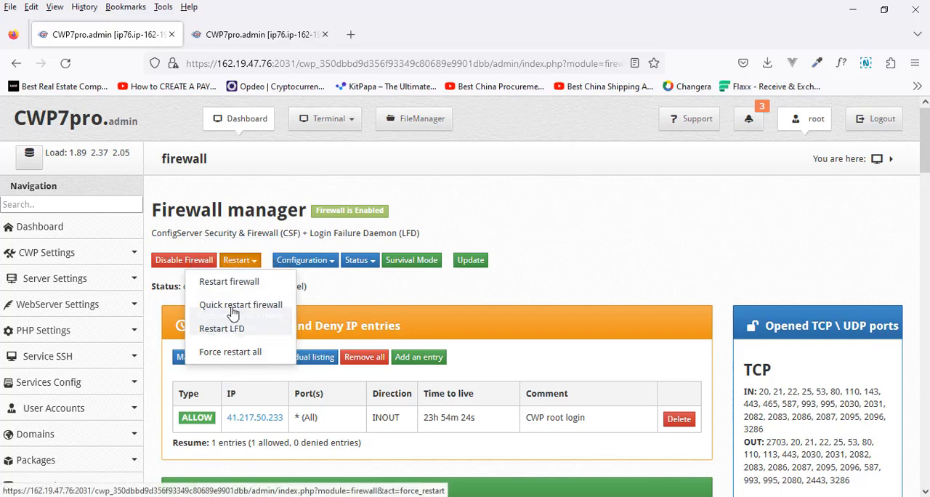
pyautogui.click(254, 286)
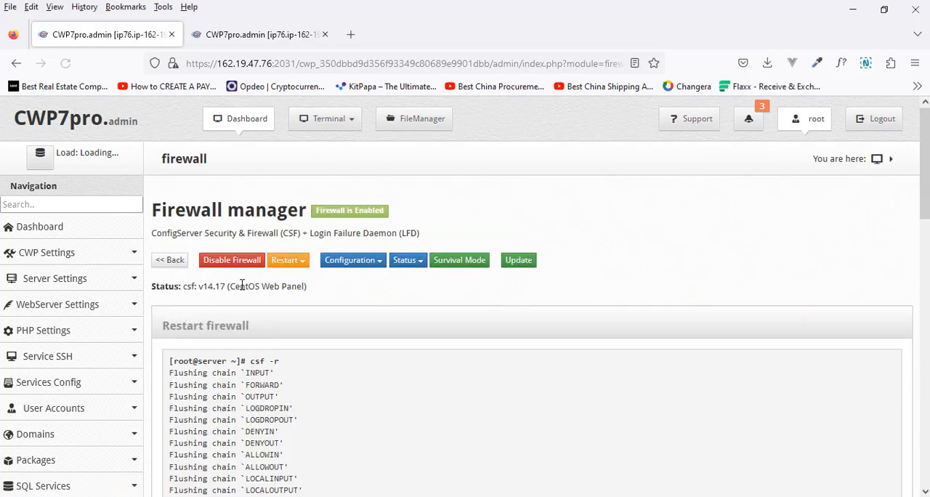
# Force restart all firewall services and return to the CWP dashboard.
pyautogui.click(292, 266)
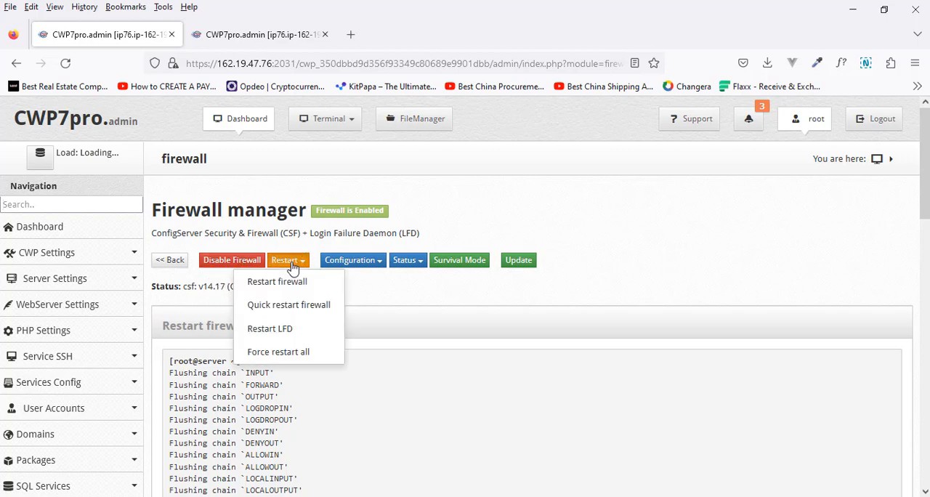
pyautogui.click(300, 353)
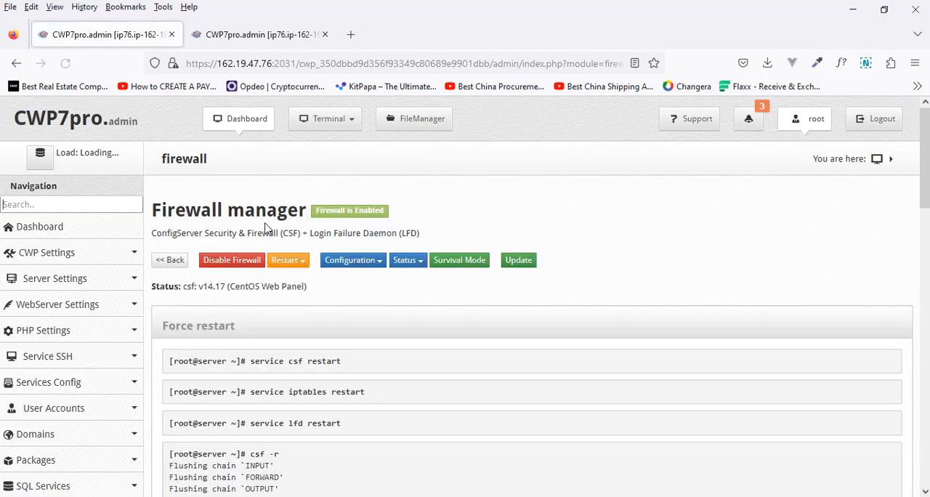
pyautogui.click(247, 120)
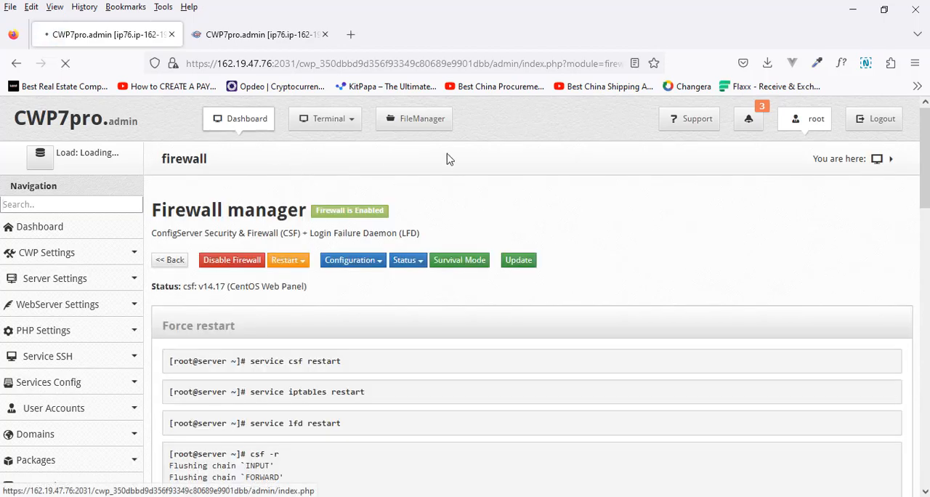